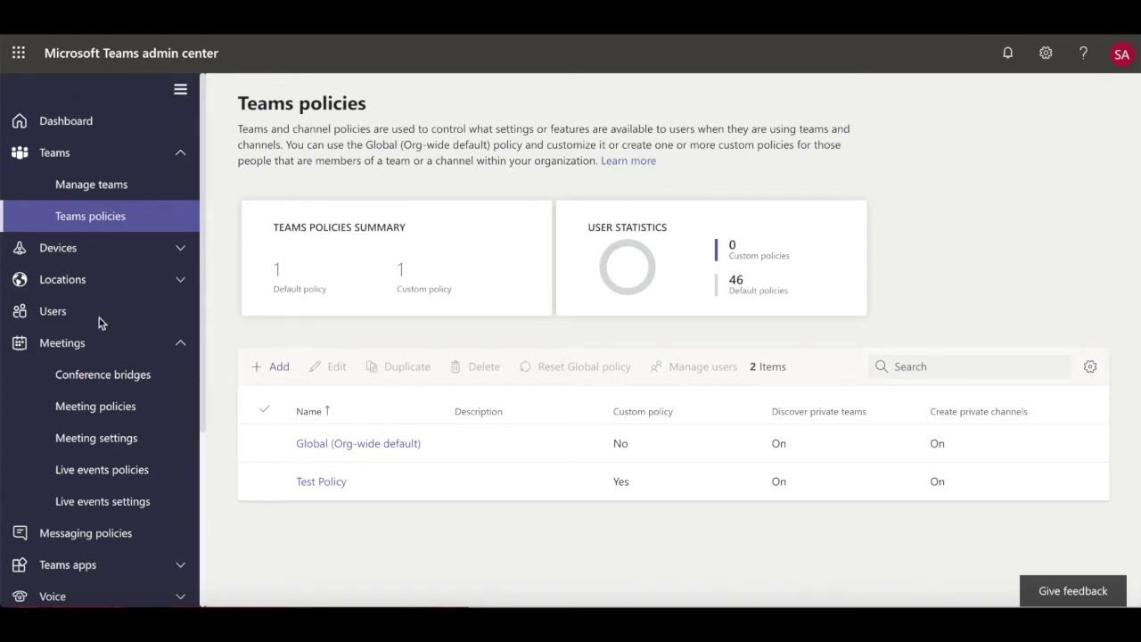
# Open the Global (Org-wide default) meeting policy and review its general, audio and video, content sharing, and participant settings
pyautogui.click(113, 410)
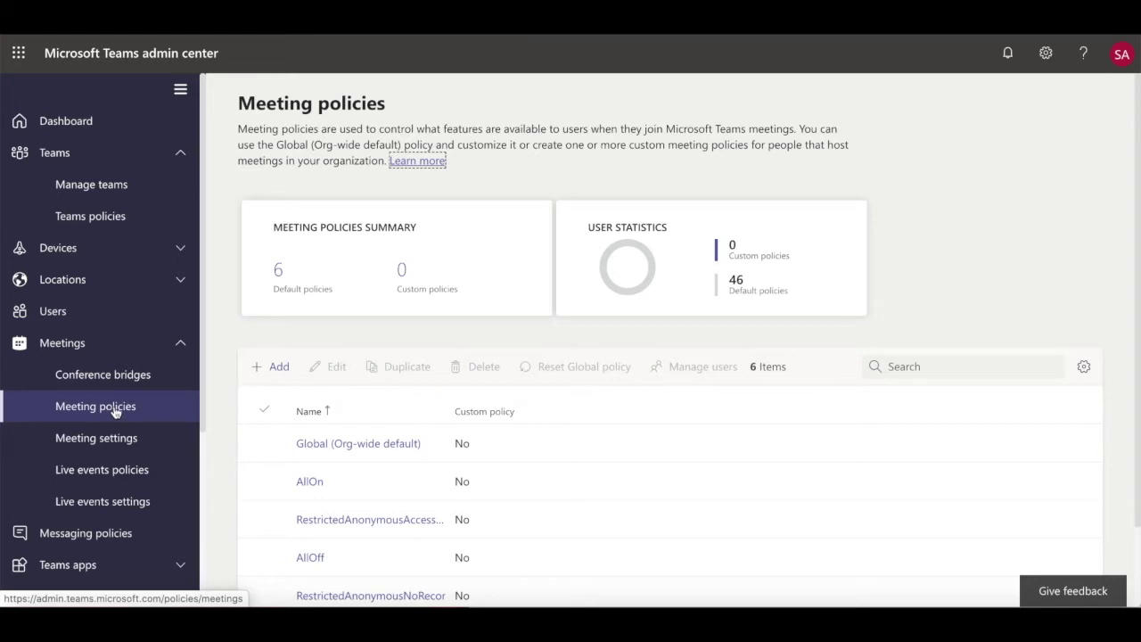
pyautogui.click(339, 451)
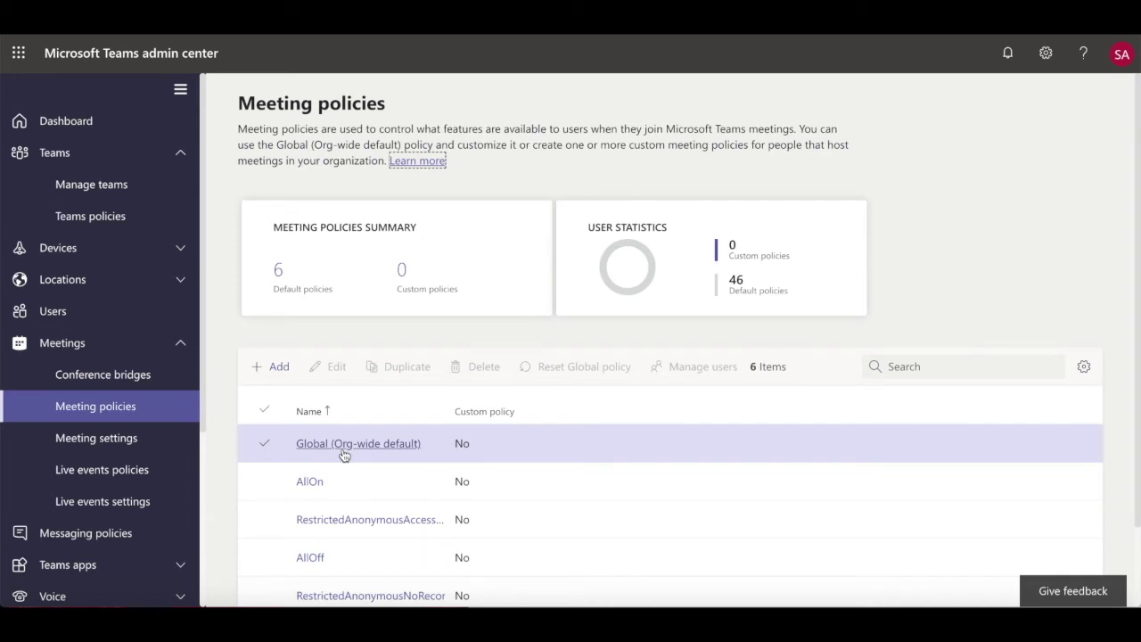
pyautogui.click(344, 450)
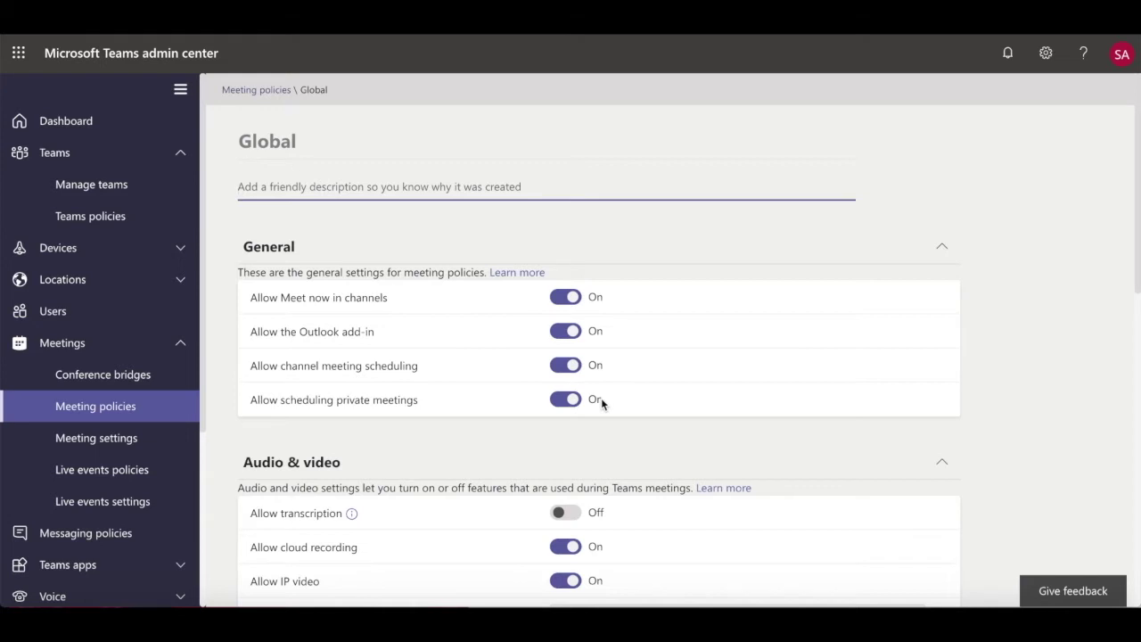
pyautogui.scroll(-2, 601, 399)
pyautogui.scroll(-1, 601, 398)
pyautogui.scroll(1, 601, 399)
pyautogui.scroll(-1, 601, 398)
pyautogui.scroll(-2, 600, 399)
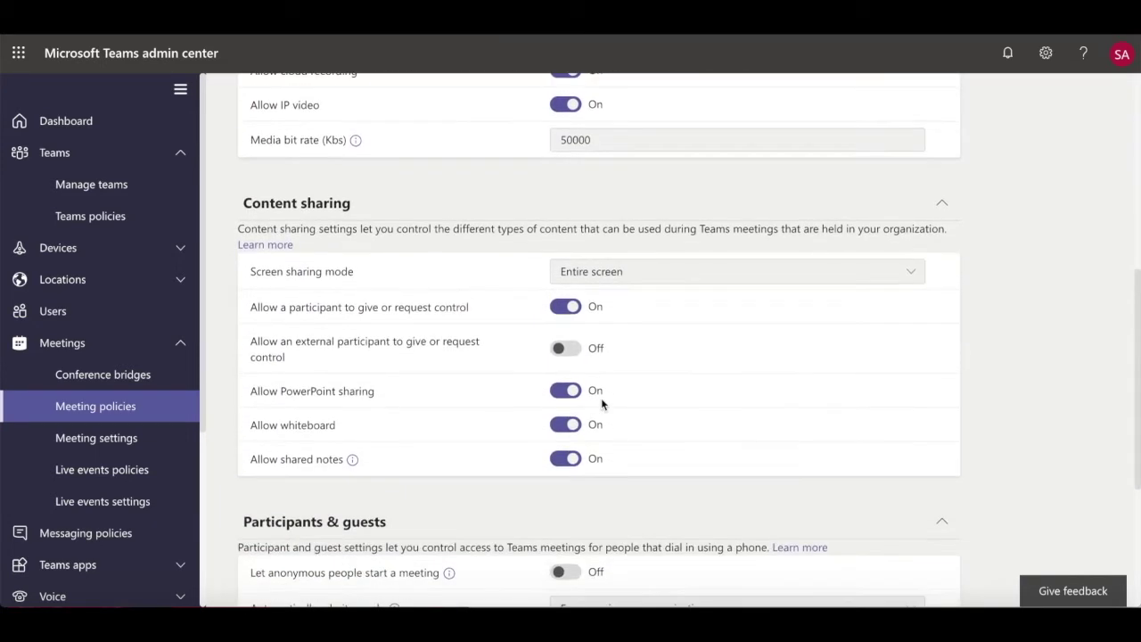
pyautogui.scroll(-1, 601, 404)
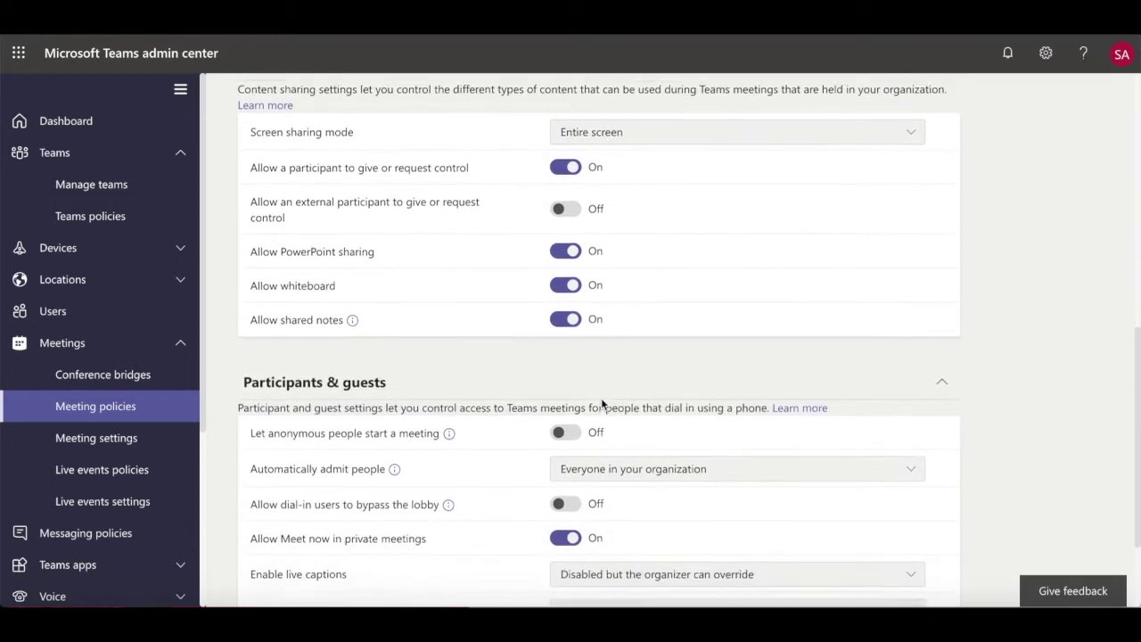
pyautogui.scroll(-1, 601, 404)
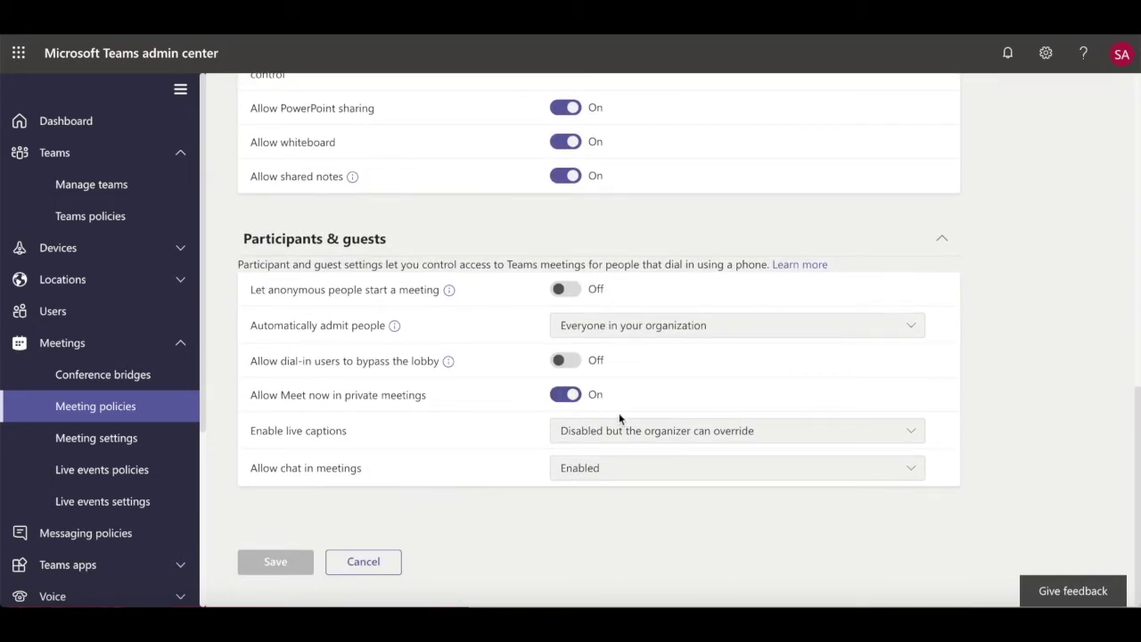
pyautogui.scroll(6, 619, 416)
pyautogui.scroll(1, 621, 417)
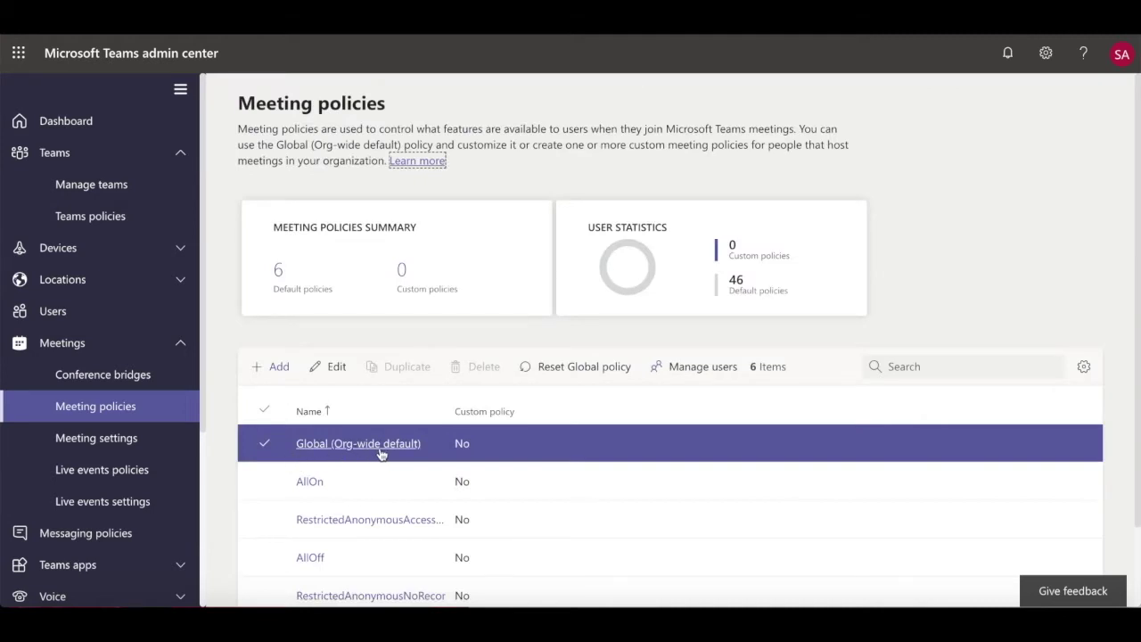
# Add a meeting policy named Student Meeting Policy, keep its default settings, and save it
pyautogui.click(277, 370)
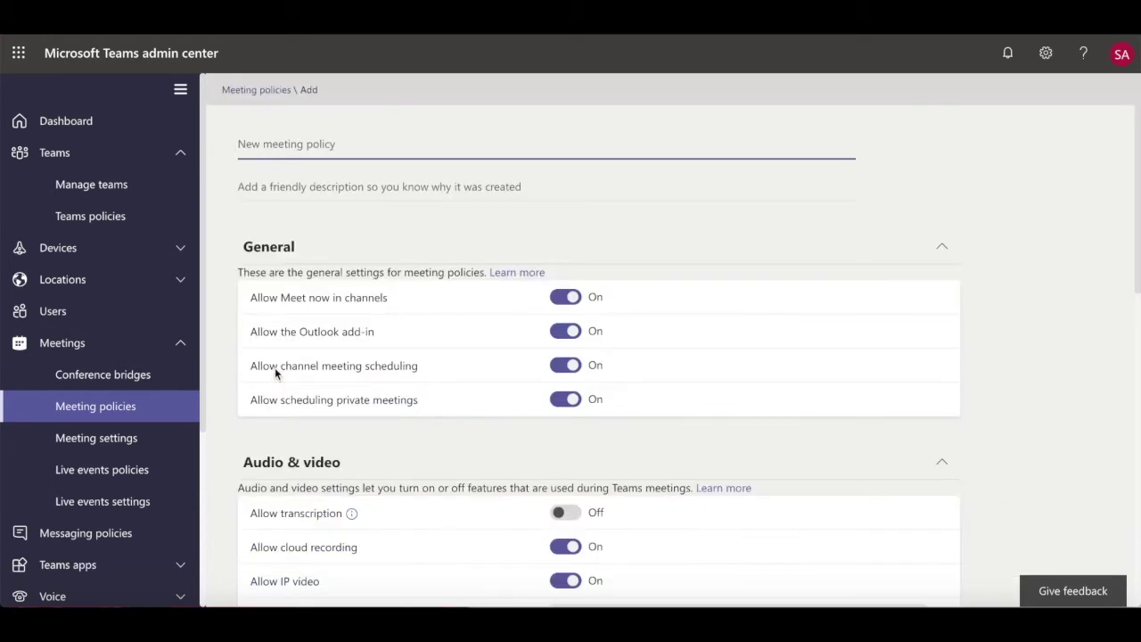
pyautogui.write('Student Meeting Policy')
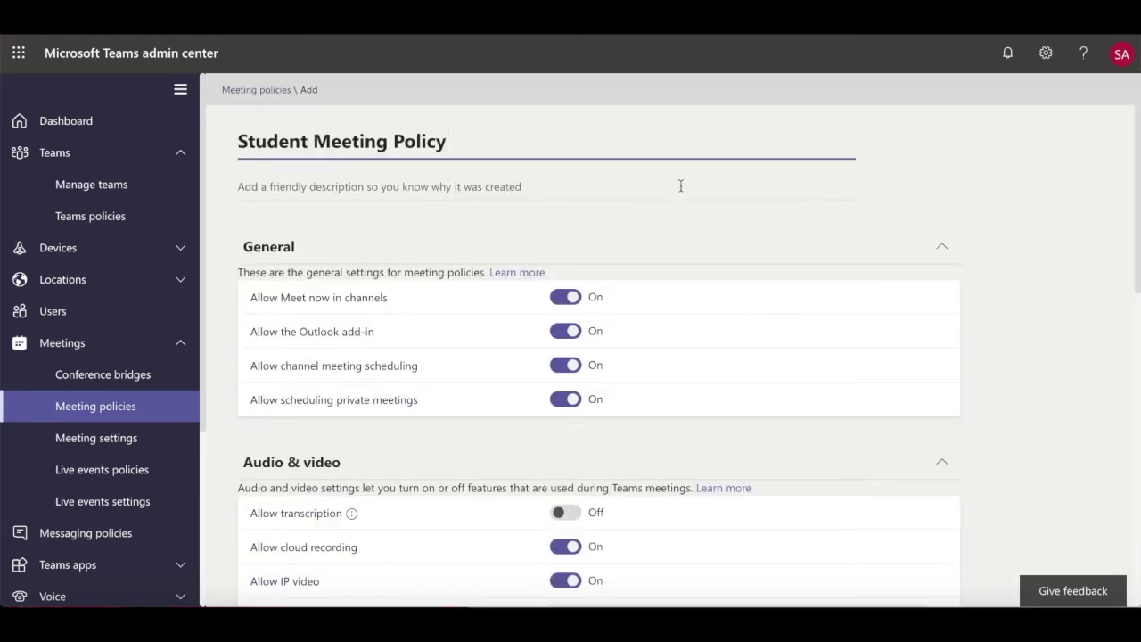
pyautogui.scroll(-2, 644, 461)
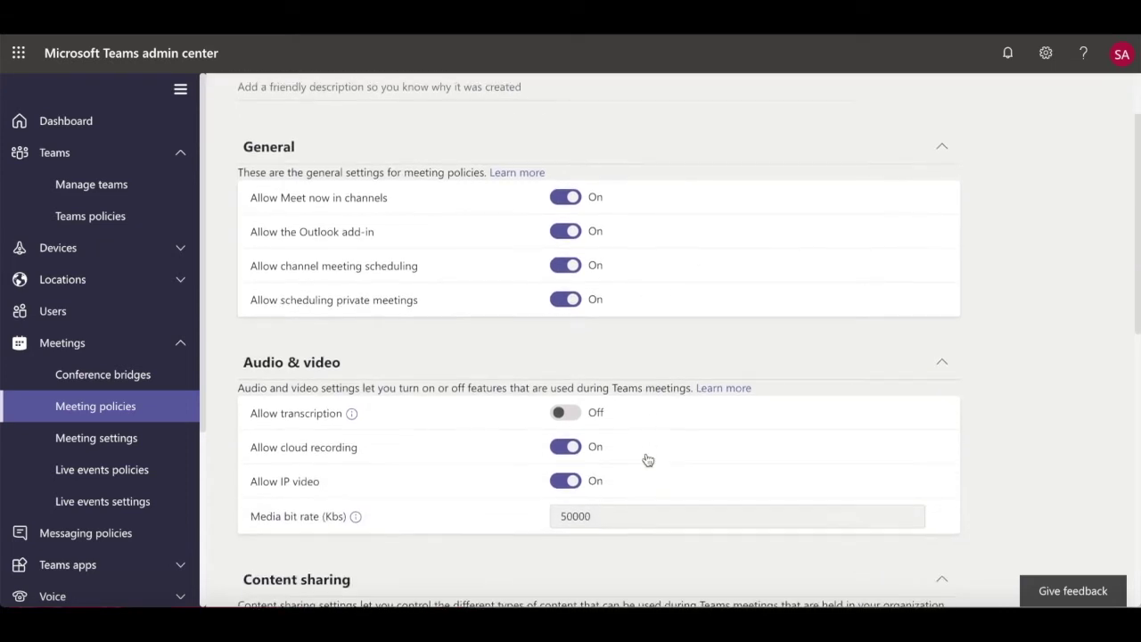
pyautogui.scroll(-4, 648, 459)
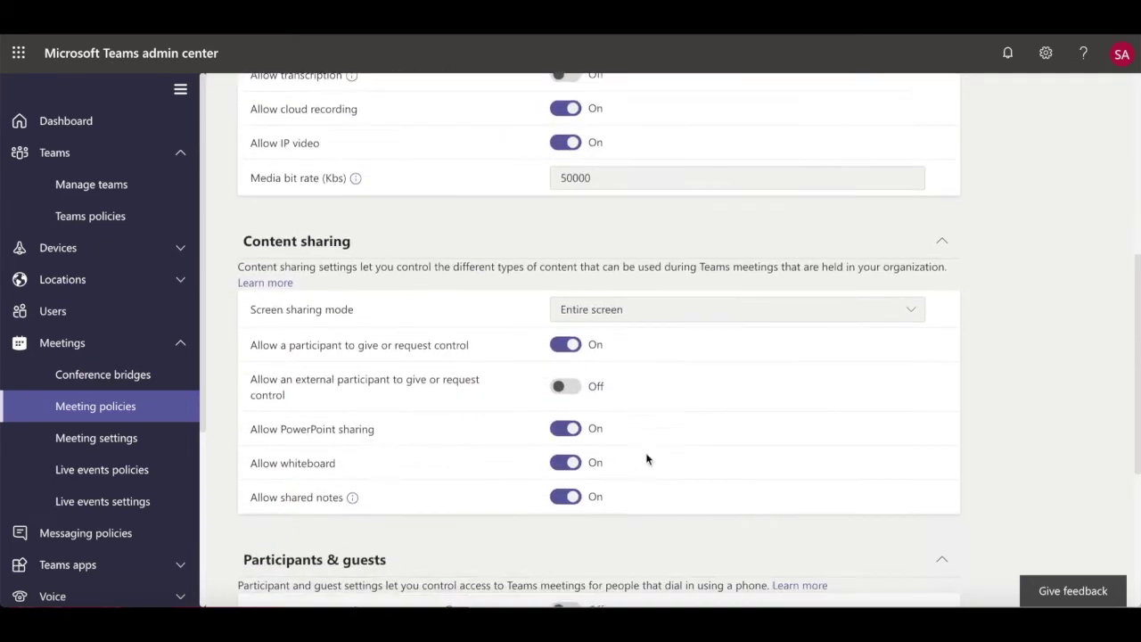
pyautogui.scroll(-3, 646, 458)
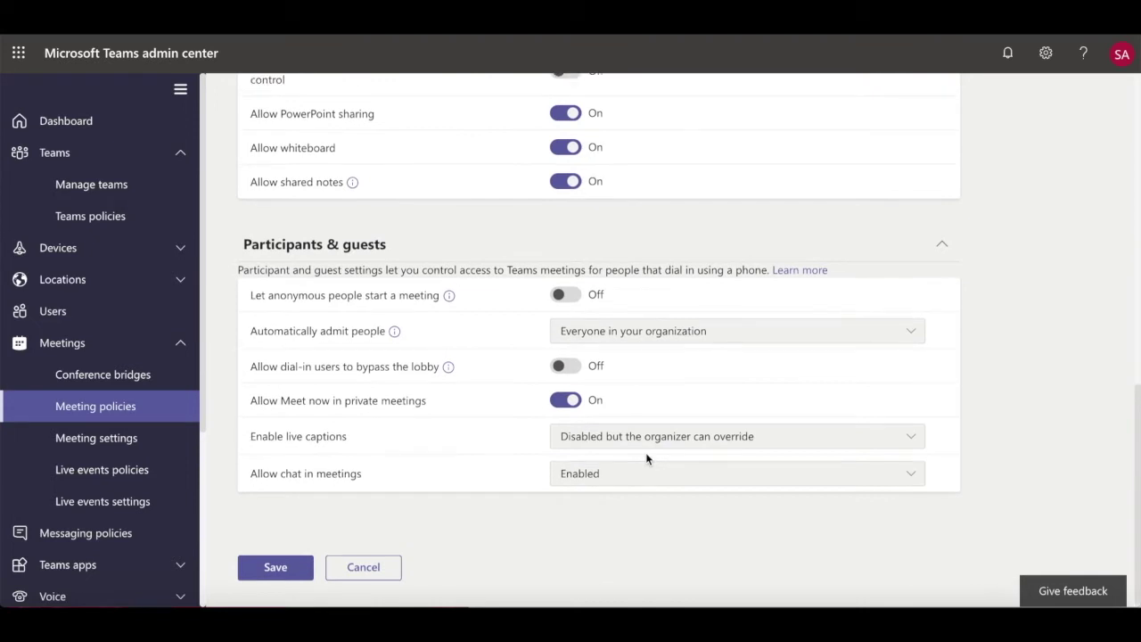
pyautogui.click(283, 568)
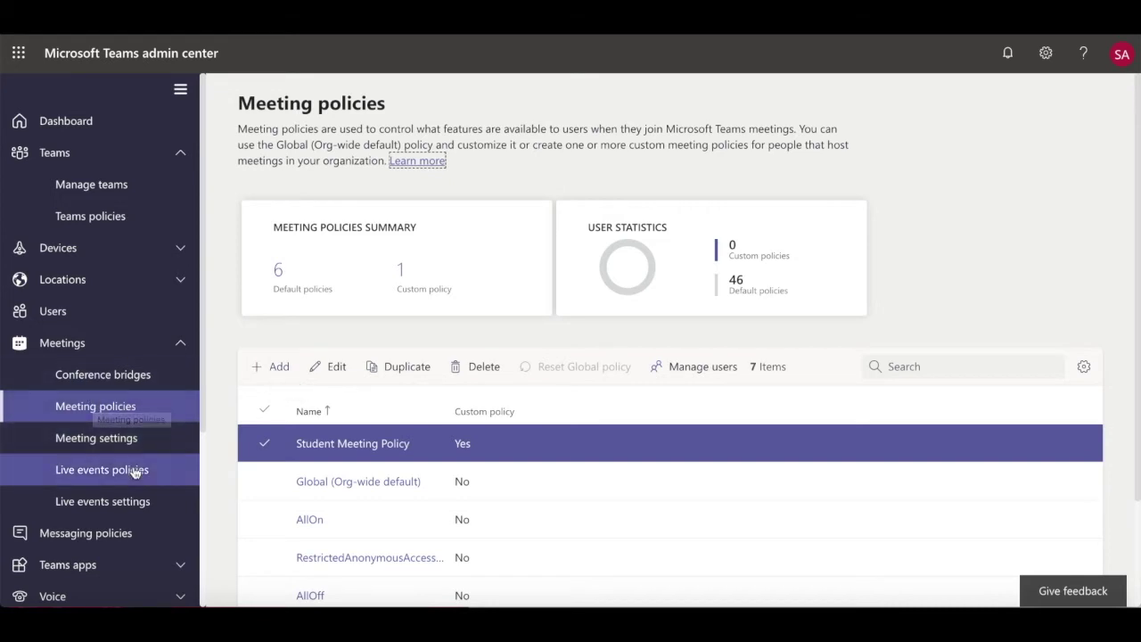
# View the live events policies, followed by the messaging policies
pyautogui.click(165, 479)
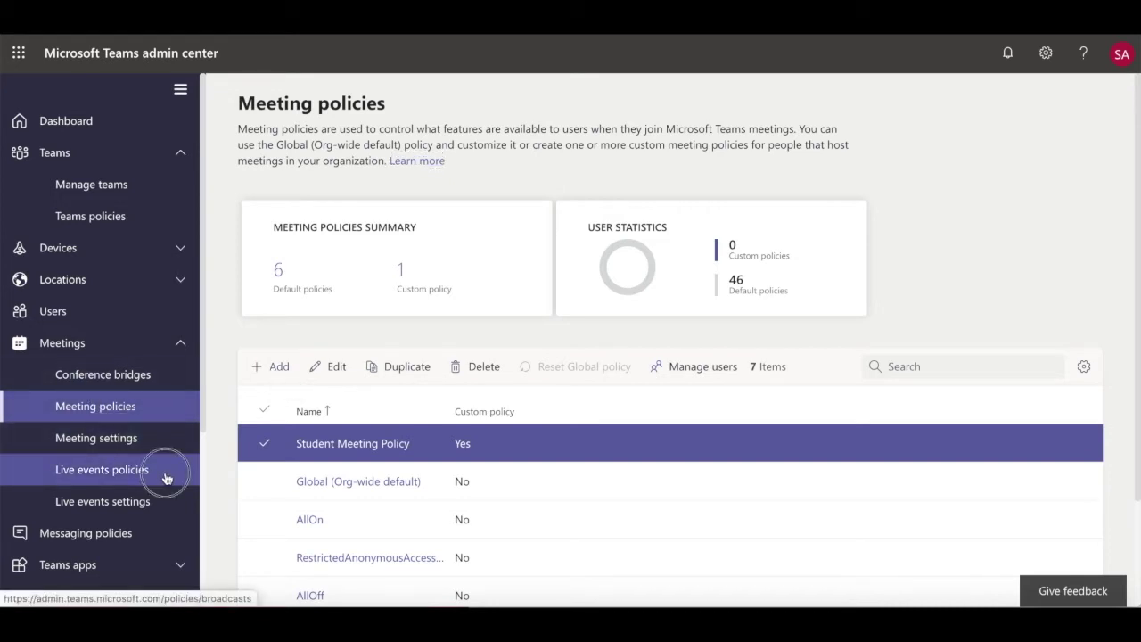
pyautogui.click(120, 534)
pyautogui.scroll(-3, 120, 535)
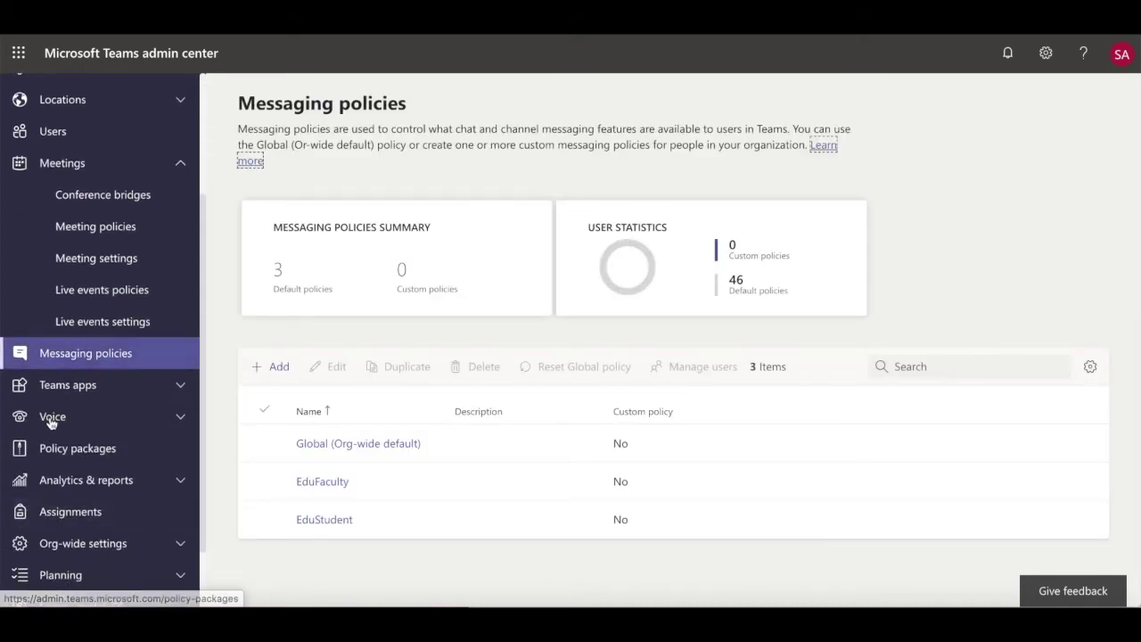
# Expand the Voice section and look through its policy pages, including calling and caller ID policies
pyautogui.click(51, 419)
pyautogui.scroll(-2, 69, 472)
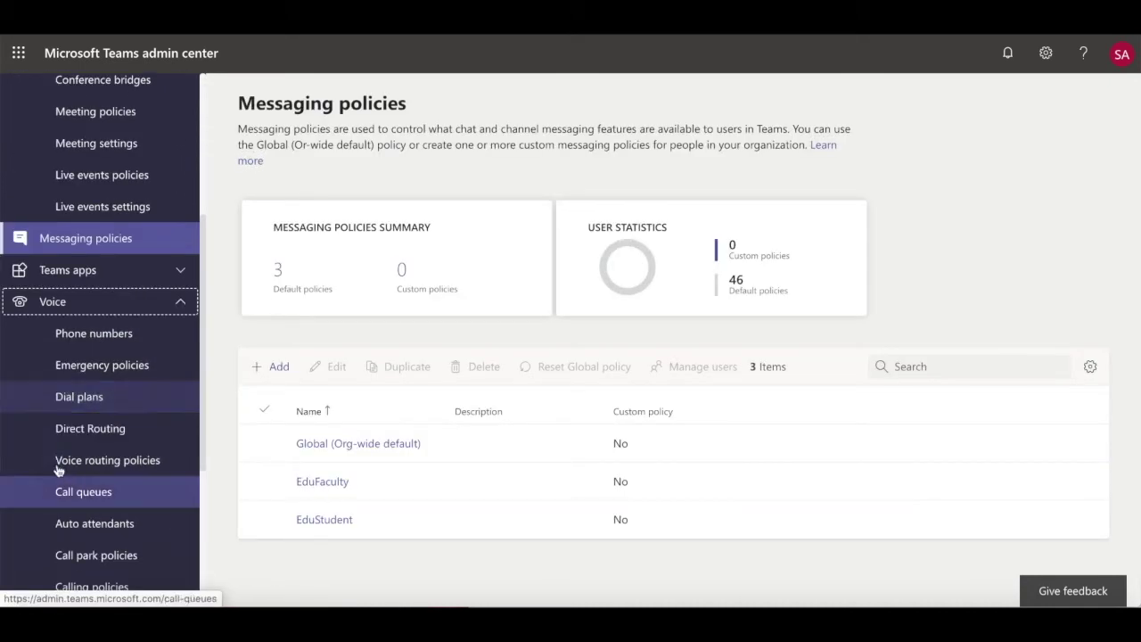
pyautogui.scroll(-2, 170, 462)
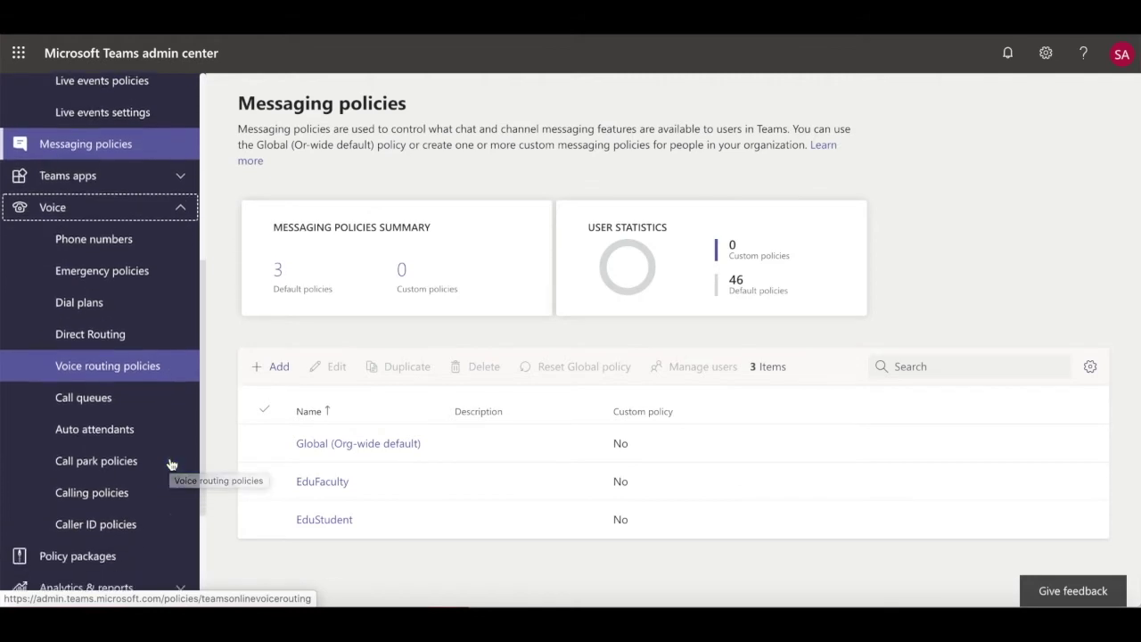
pyautogui.scroll(-1, 171, 464)
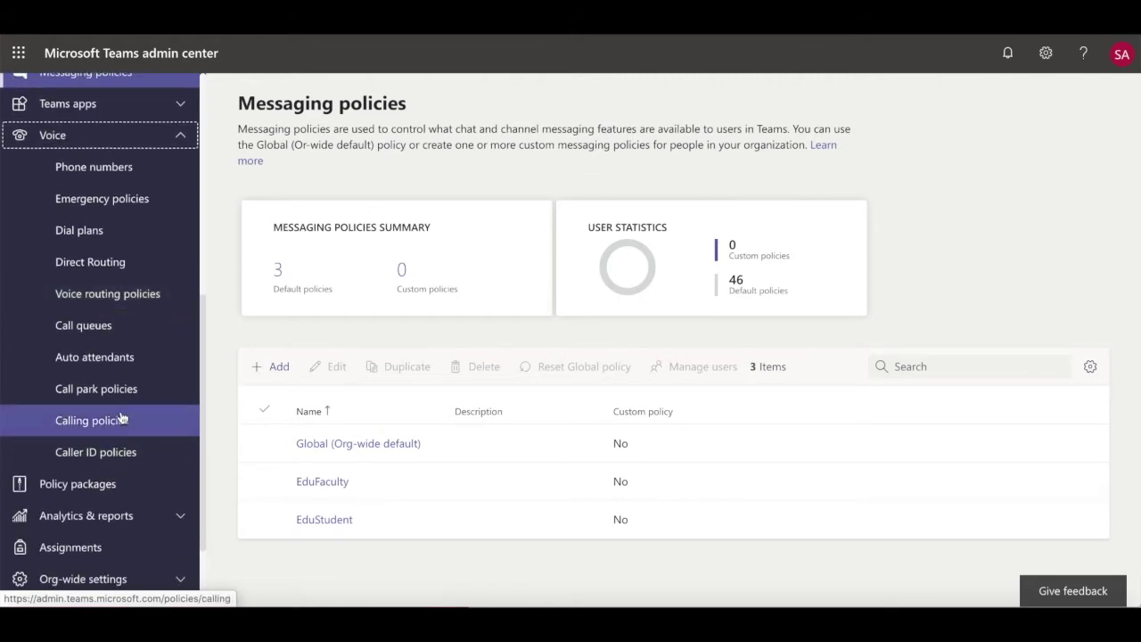
pyautogui.scroll(-3, 122, 418)
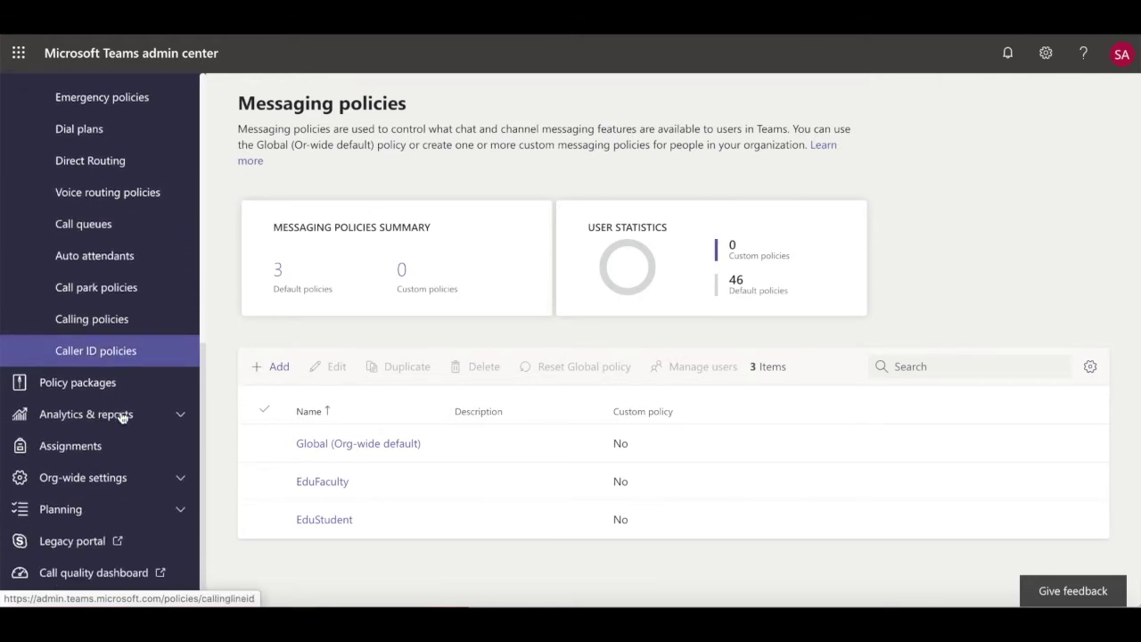
pyautogui.scroll(5, 122, 418)
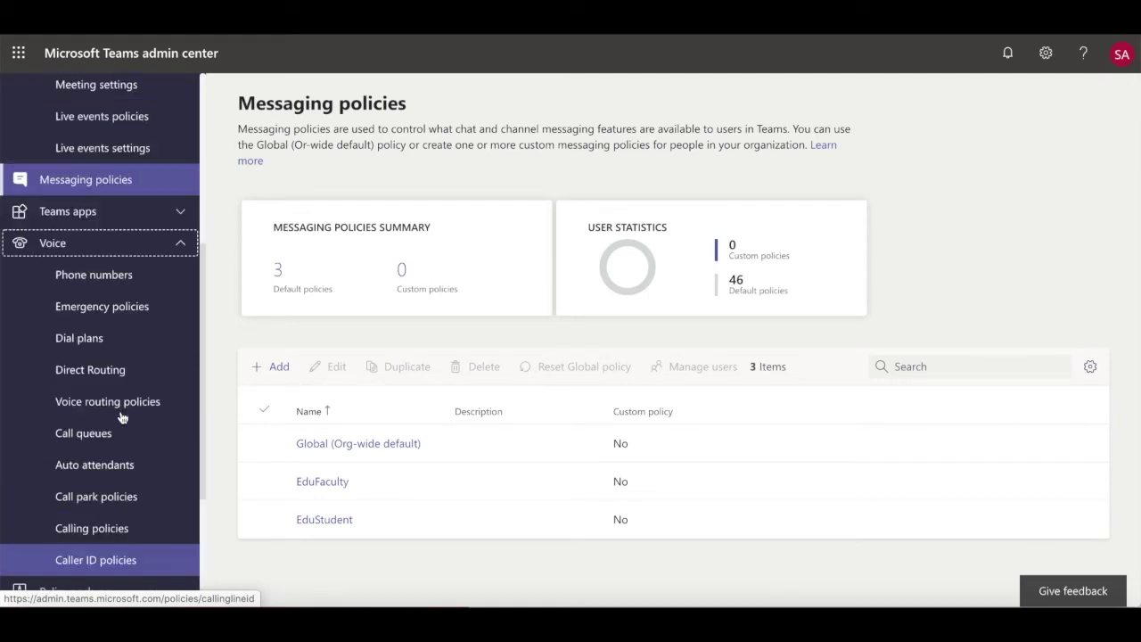
pyautogui.scroll(4, 122, 418)
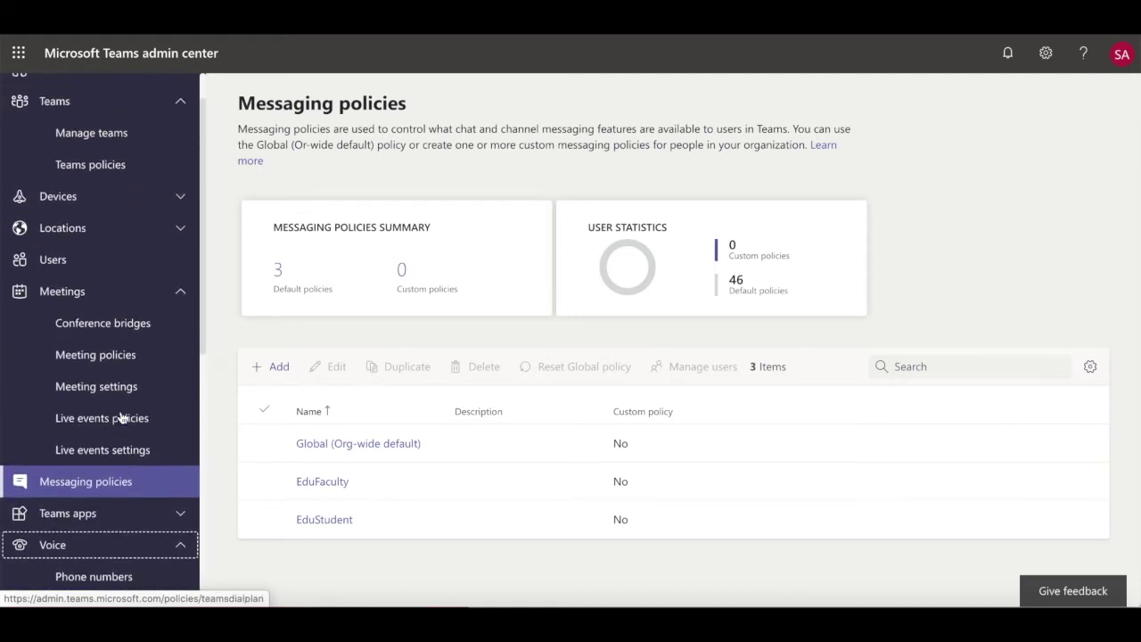
pyautogui.scroll(1, 122, 418)
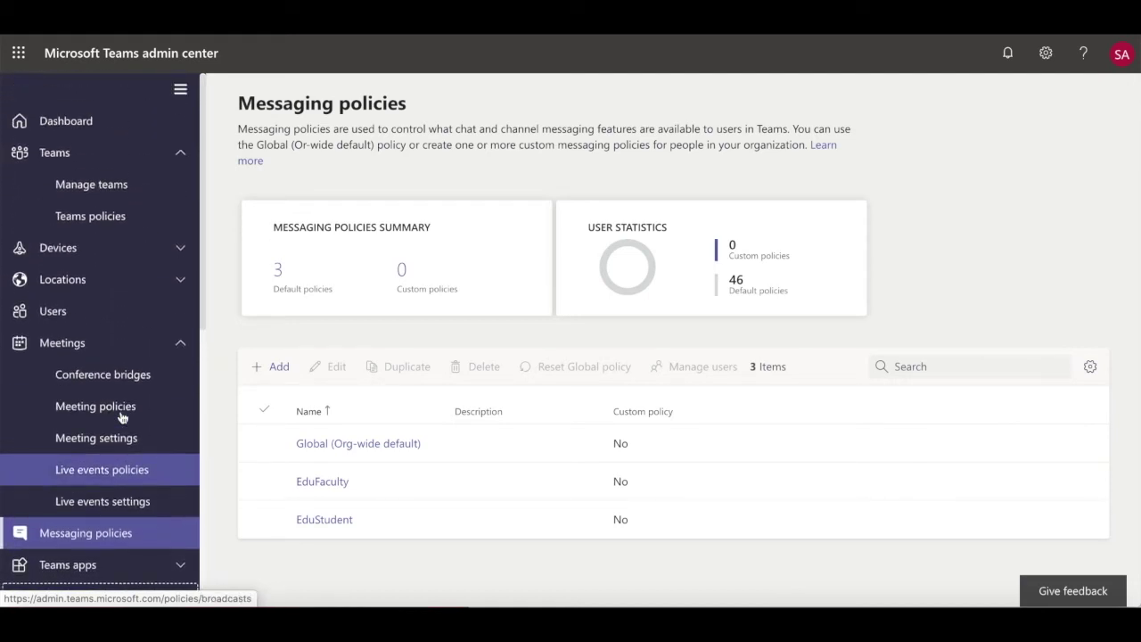
# Open the first user's profile from the users list and review all policies assigned to that user
pyautogui.click(59, 317)
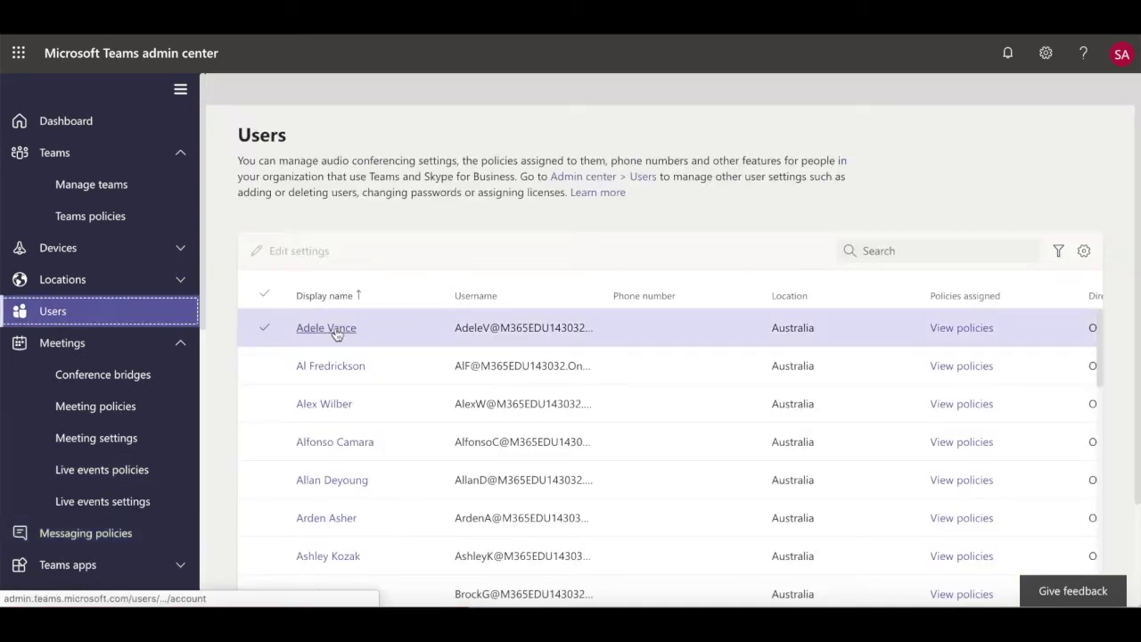
pyautogui.click(336, 330)
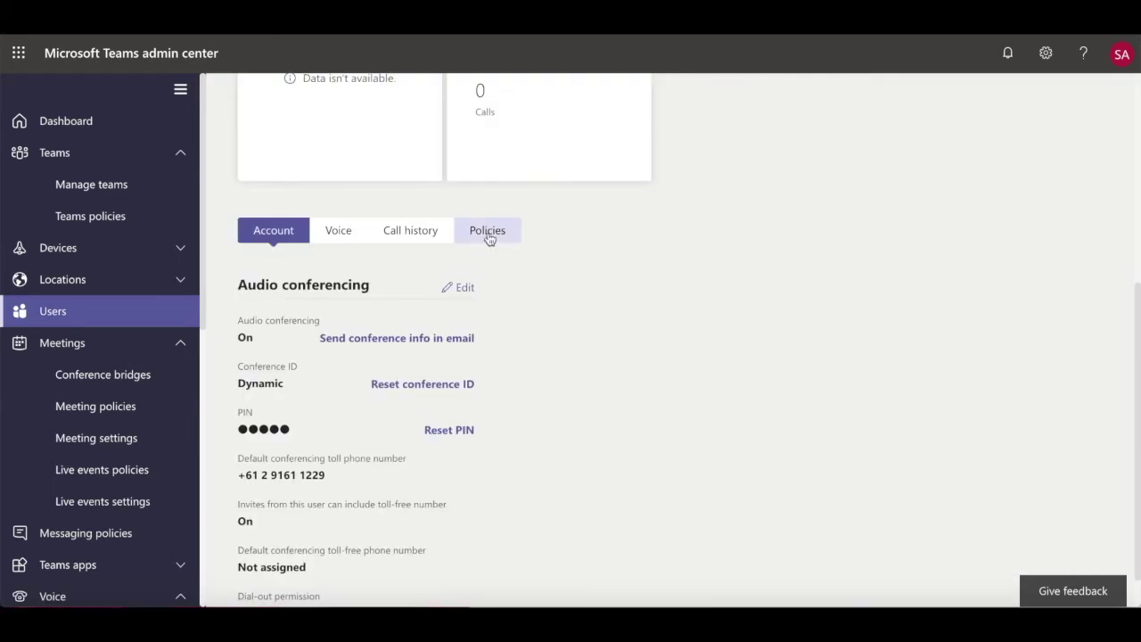
pyautogui.click(489, 233)
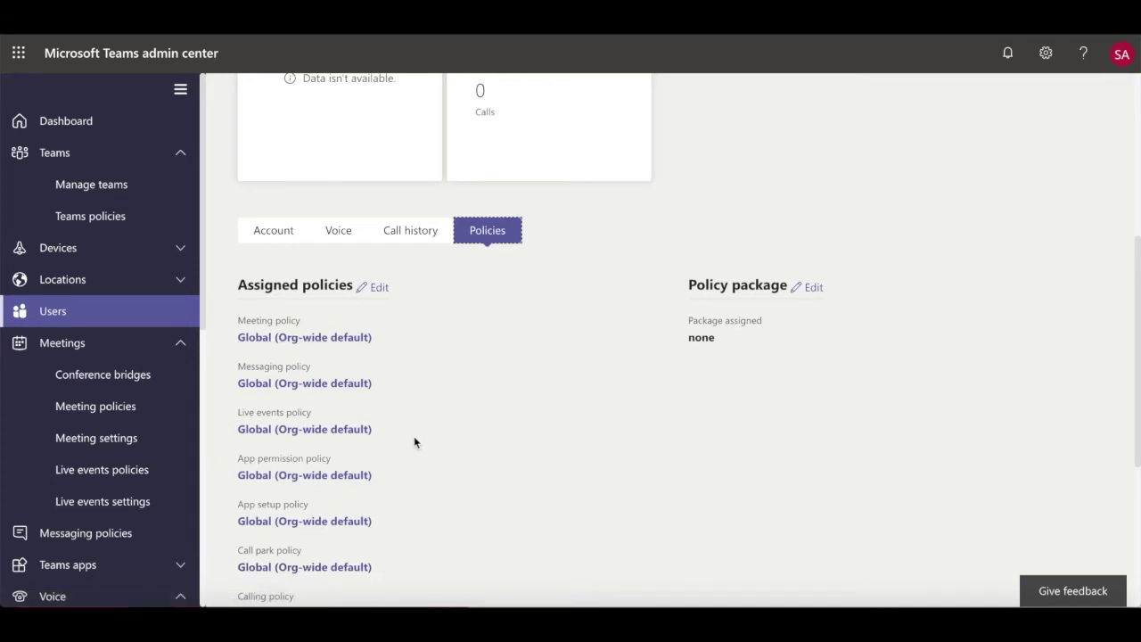
pyautogui.scroll(-1, 413, 443)
pyautogui.scroll(-3, 413, 443)
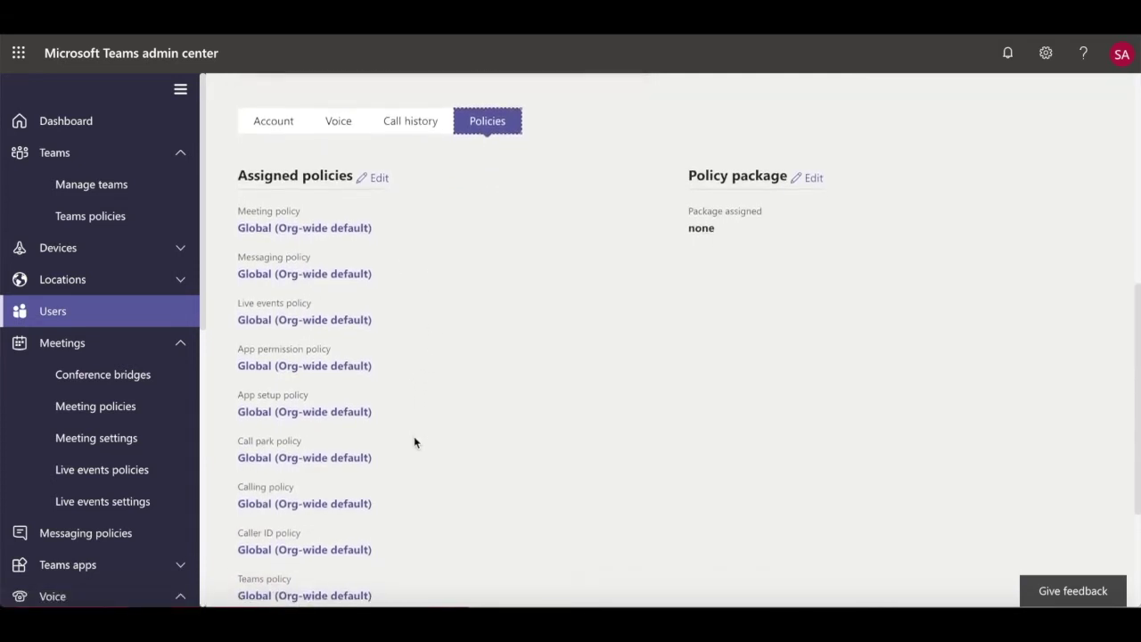
pyautogui.scroll(-2, 414, 442)
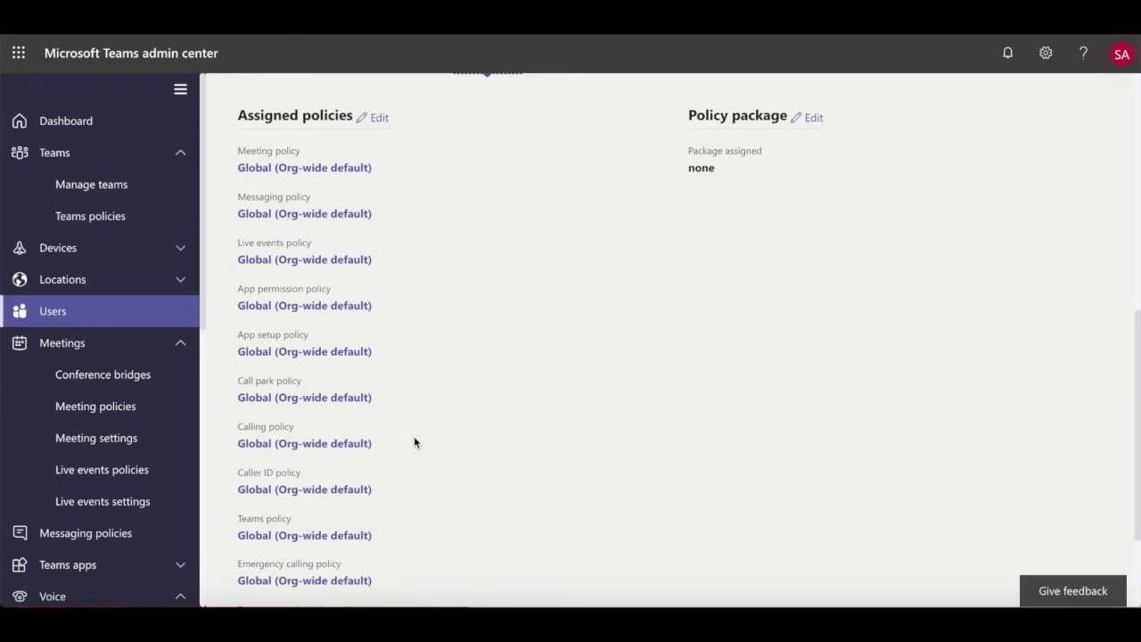
pyautogui.scroll(-3, 414, 443)
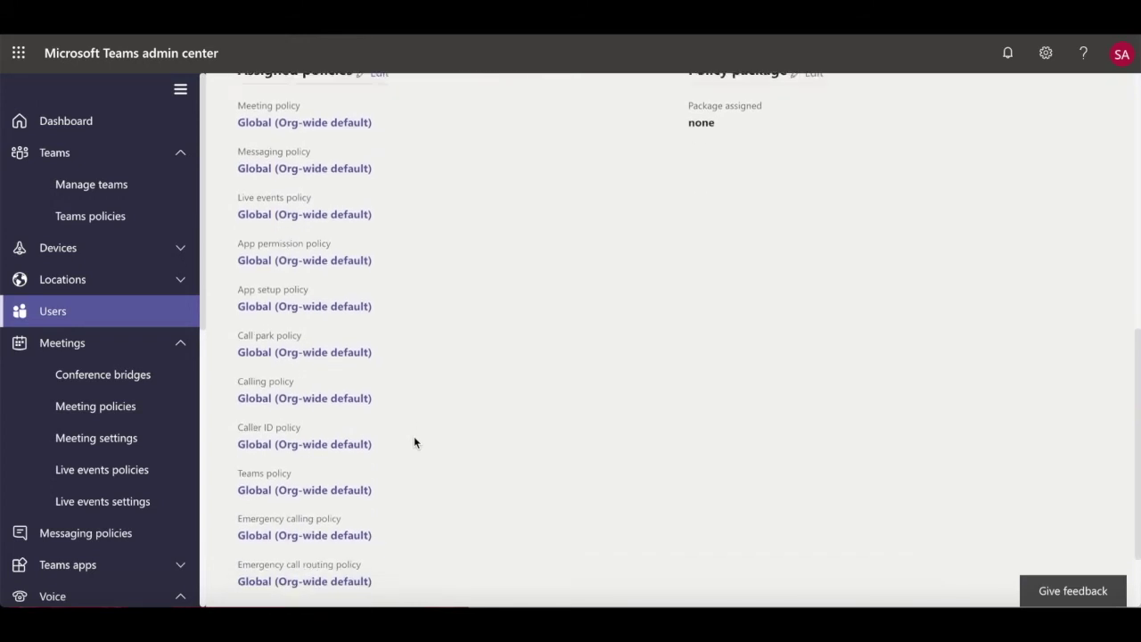
pyautogui.scroll(-2, 413, 442)
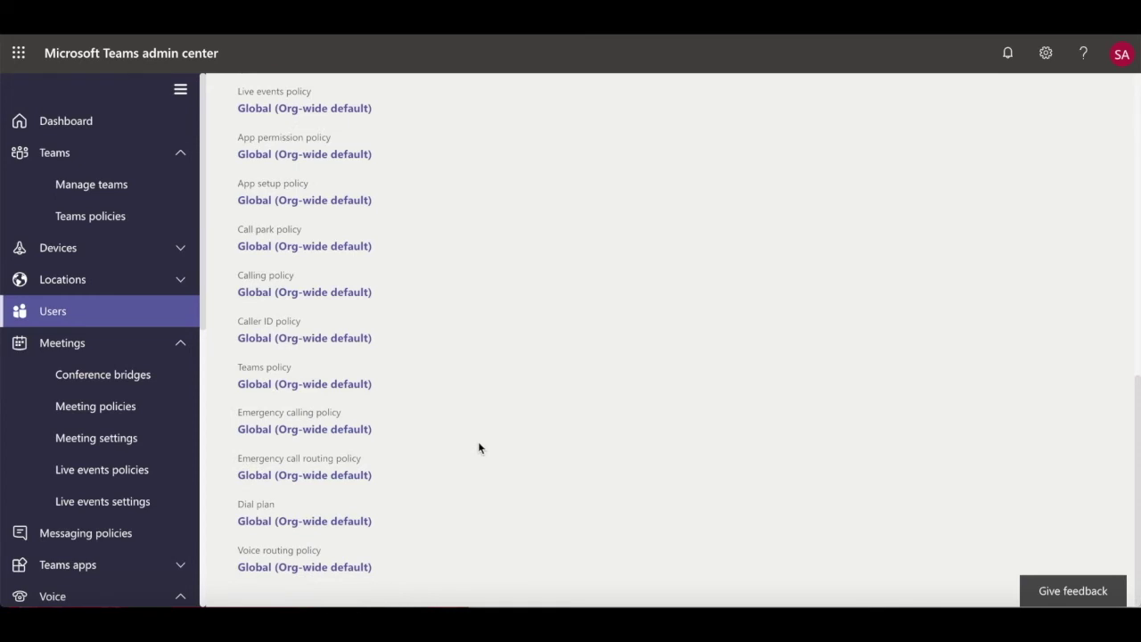
pyautogui.scroll(5, 479, 443)
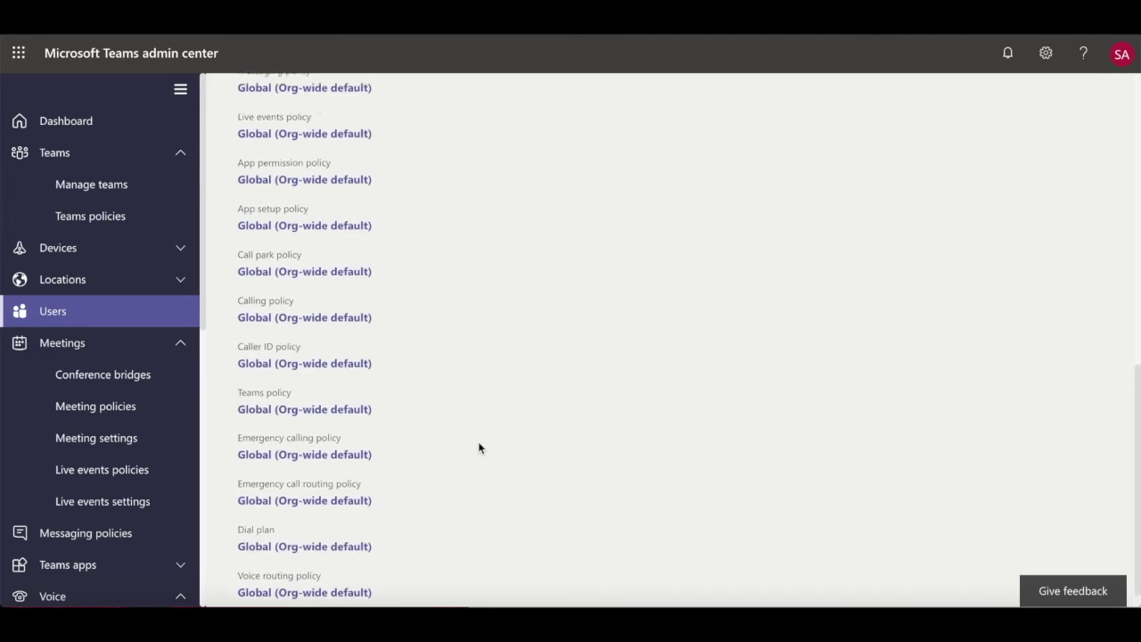
pyautogui.scroll(3, 479, 448)
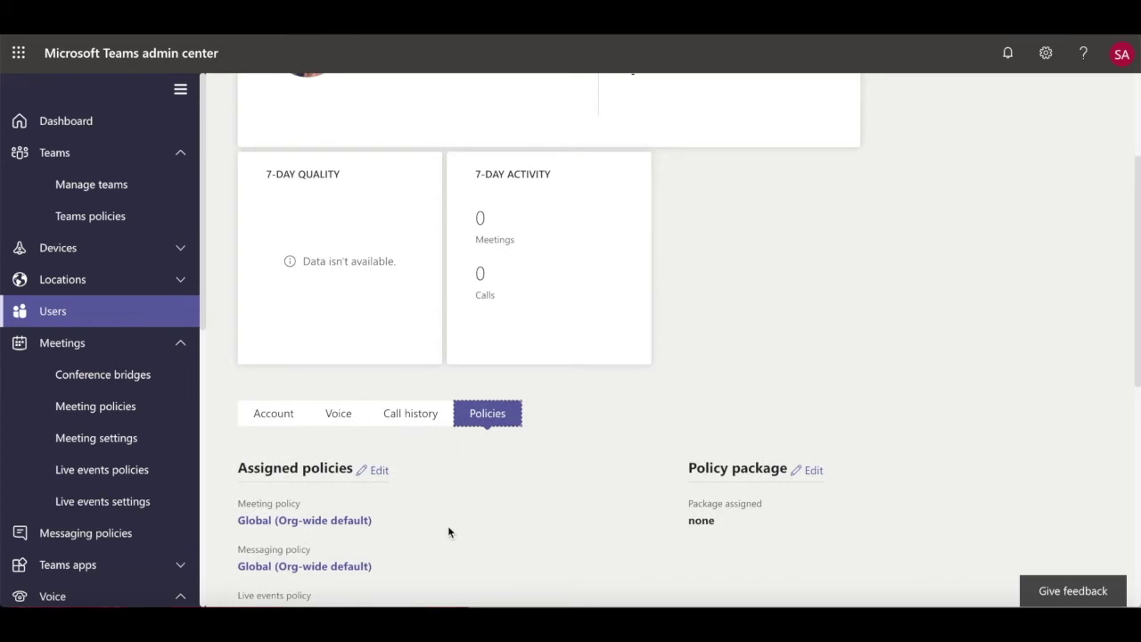
pyautogui.scroll(-4, 447, 525)
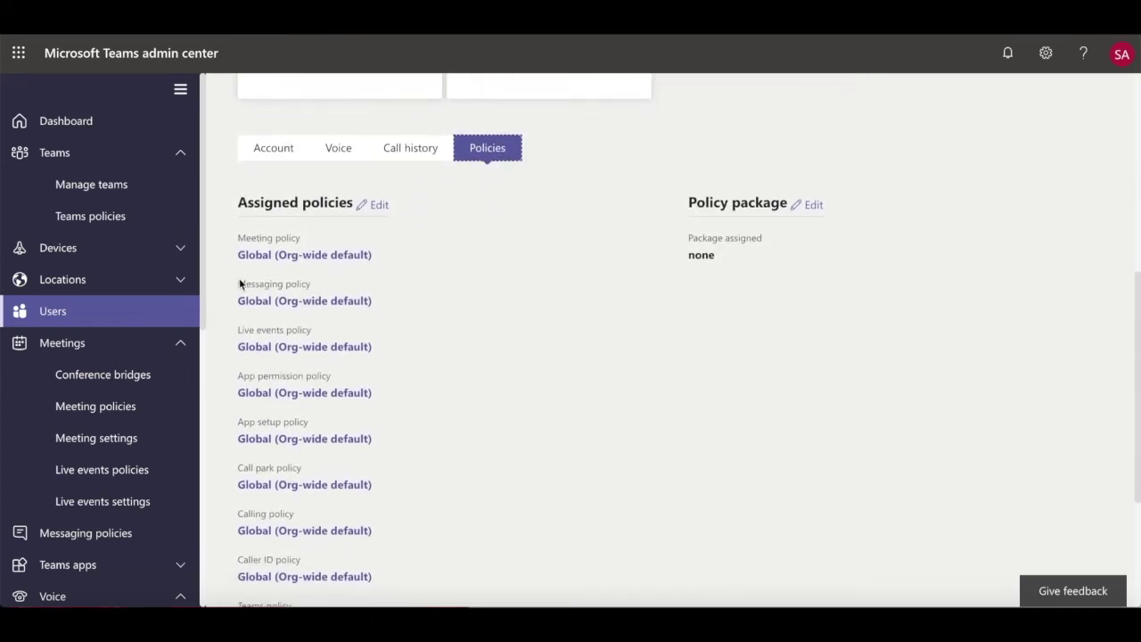
pyautogui.scroll(-3, 437, 434)
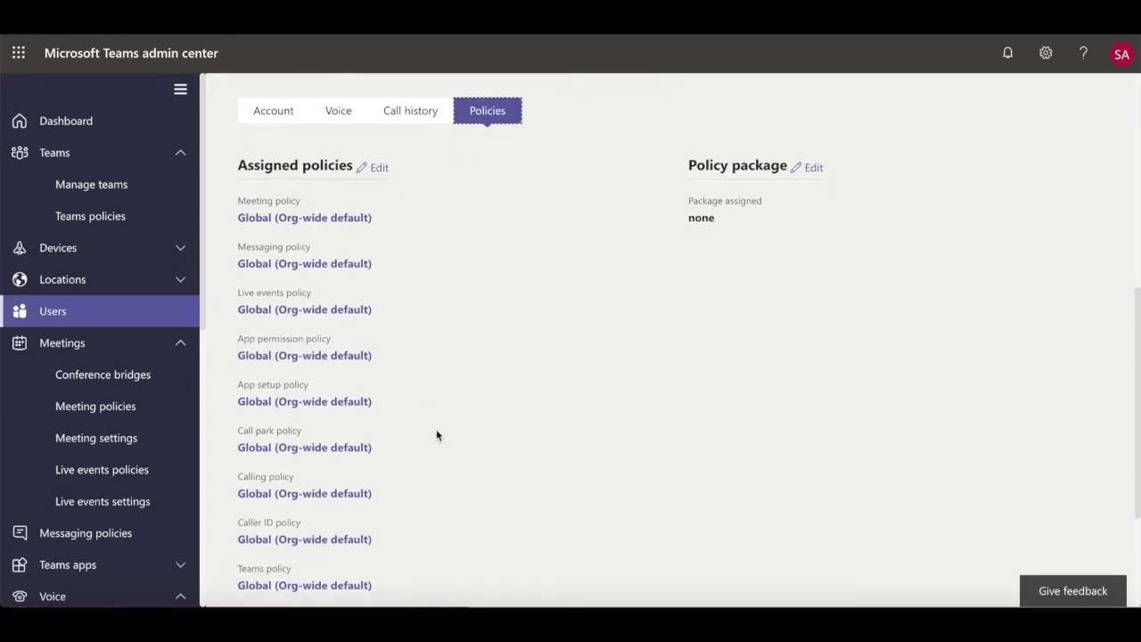
pyautogui.scroll(10, 437, 435)
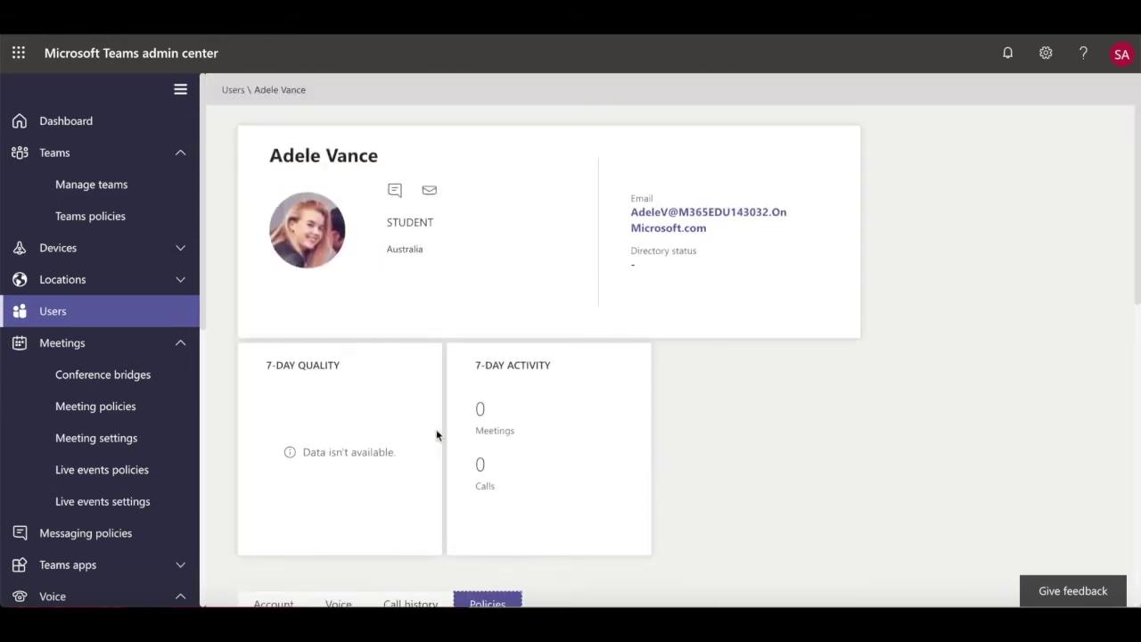
pyautogui.scroll(-5, 436, 433)
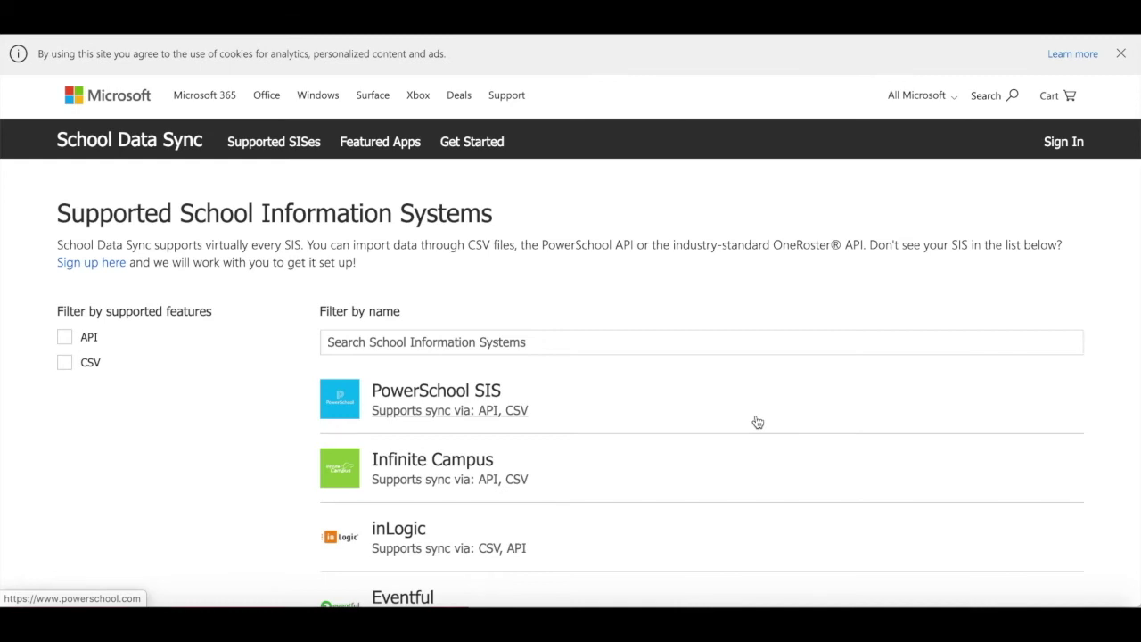
# Look through the list of supported School Information Systems on the School Data Sync website
pyautogui.scroll(-10, 758, 422)
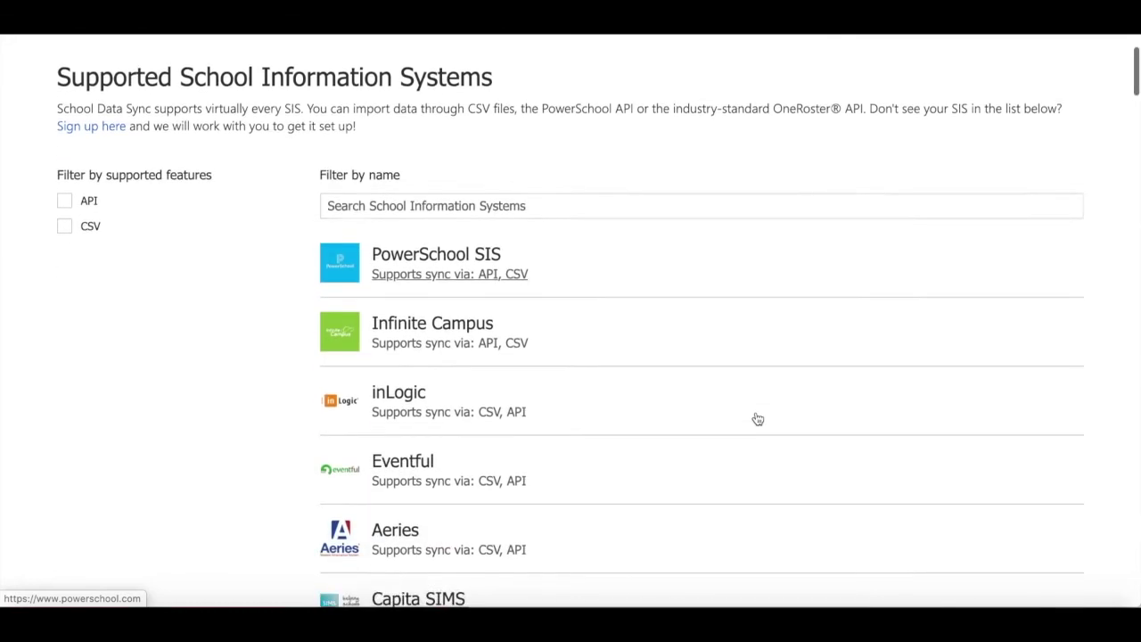
pyautogui.scroll(-20, 756, 418)
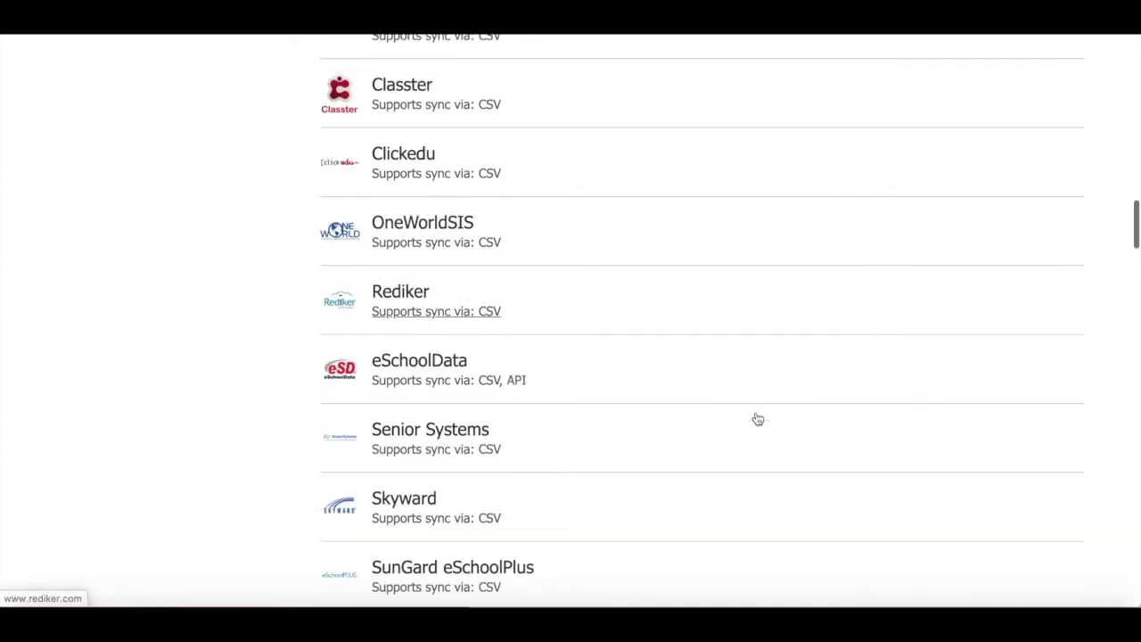
pyautogui.scroll(-5, 756, 418)
pyautogui.scroll(20, 757, 418)
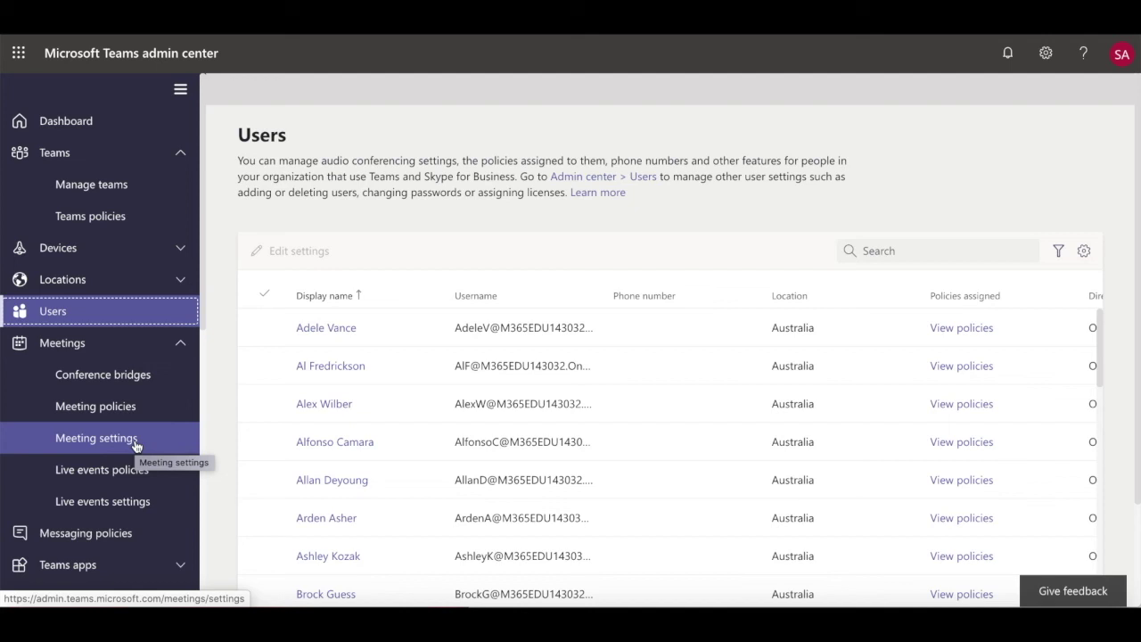
# Open the list of Teams policies in the Microsoft Teams admin center
pyautogui.click(117, 233)
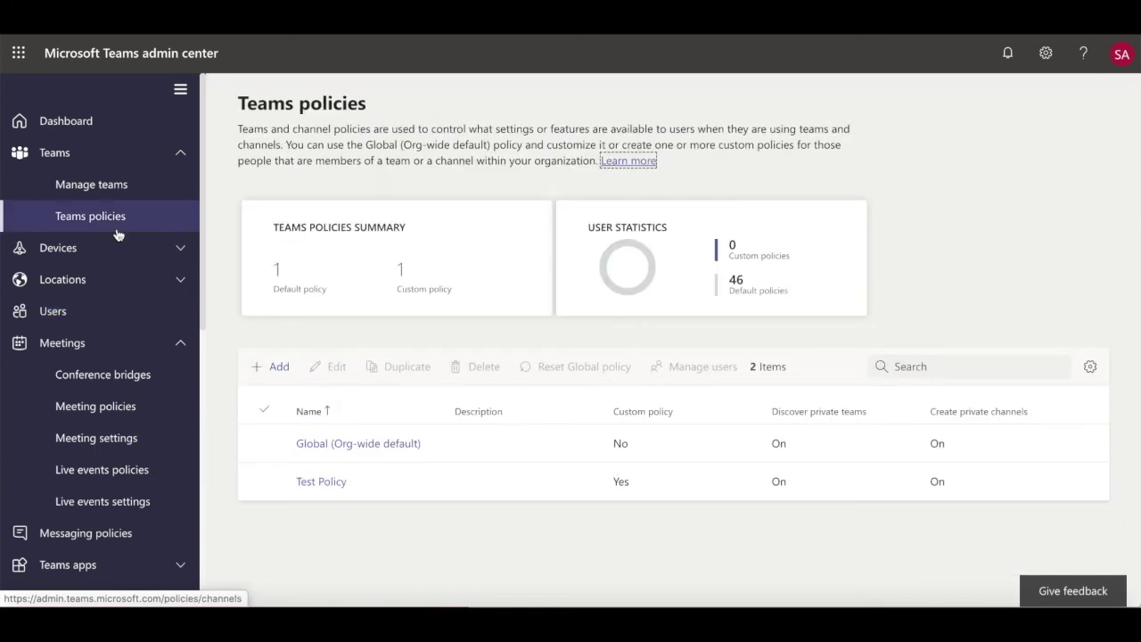